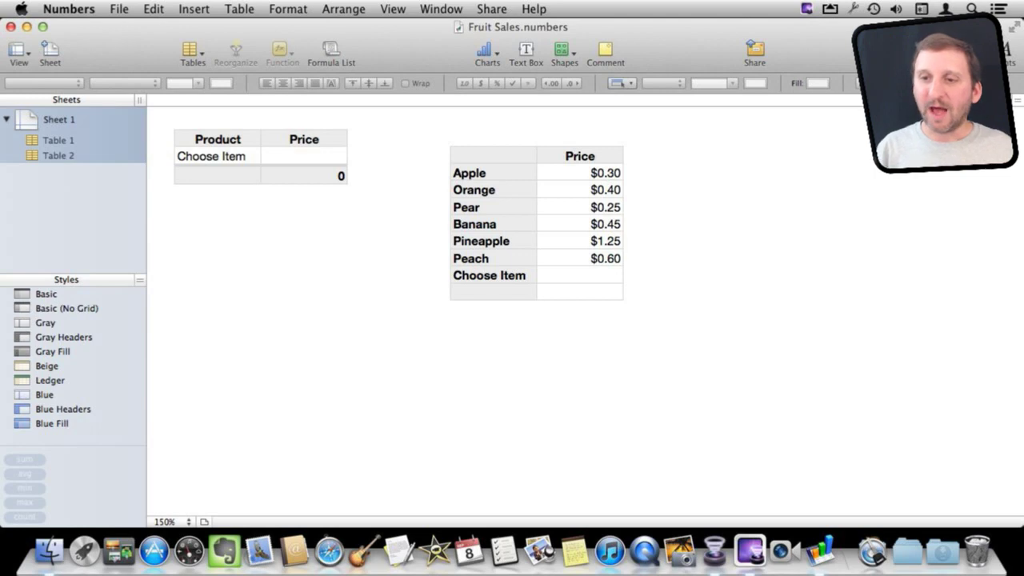
Step: Inspect the header and footer settings of the Product and Price table in the Table inspector
click(217, 139)
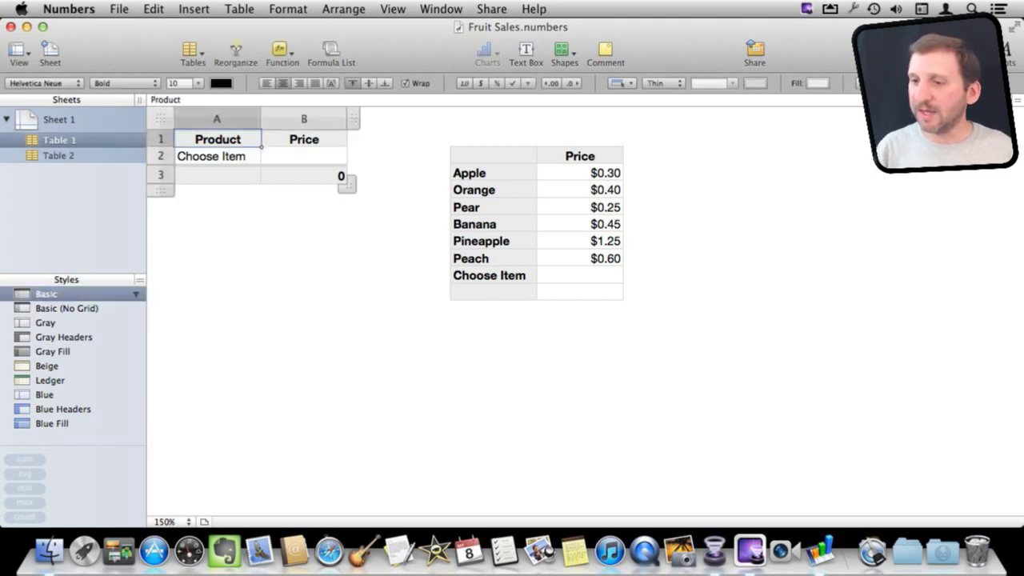
key(super+alt+i)
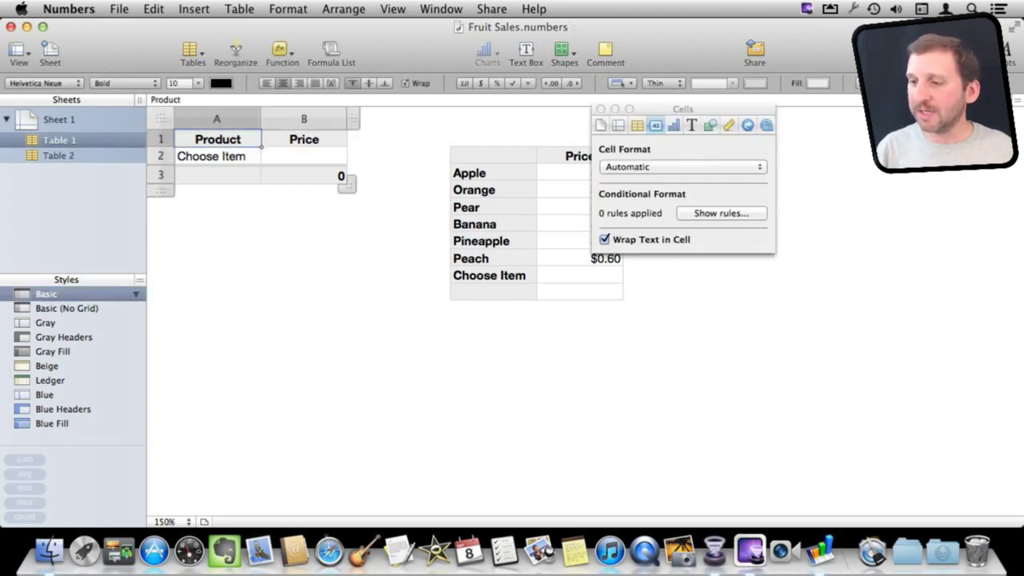
click(637, 125)
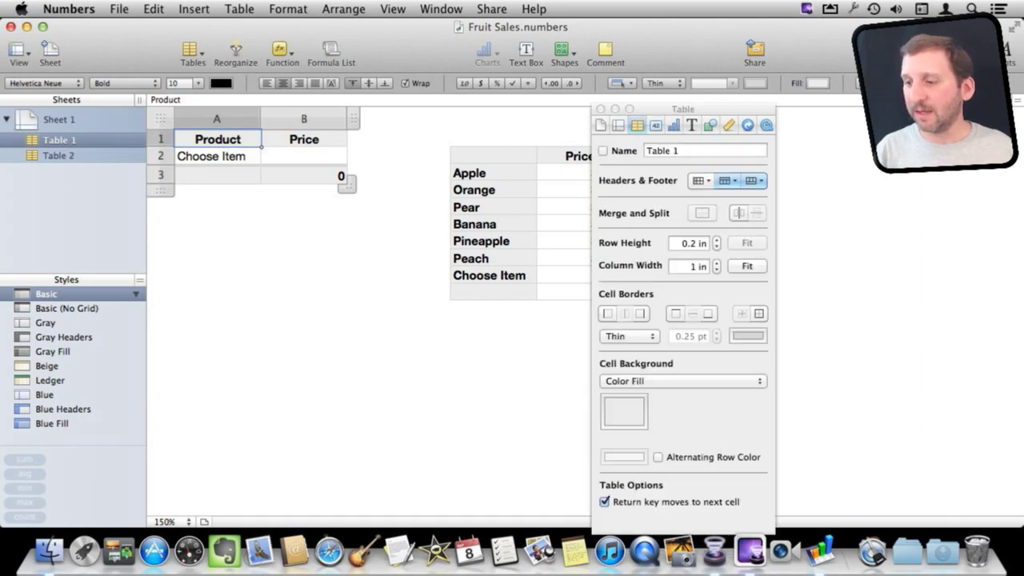
click(727, 181)
click(727, 181)
click(753, 181)
click(753, 181)
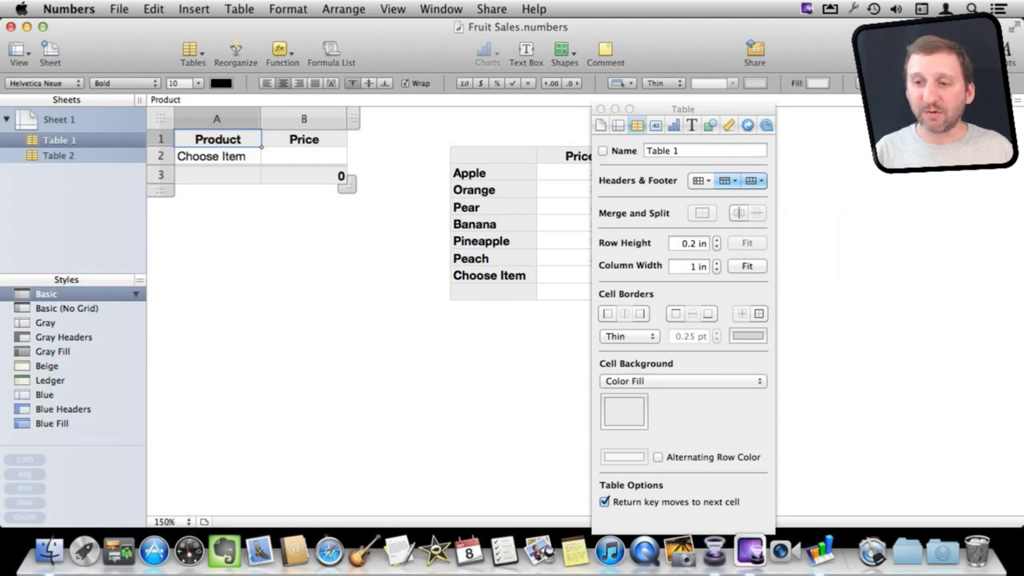
Step: Extend the Product and Price table down to 11 rows and shrink it back to three rows
click(344, 181)
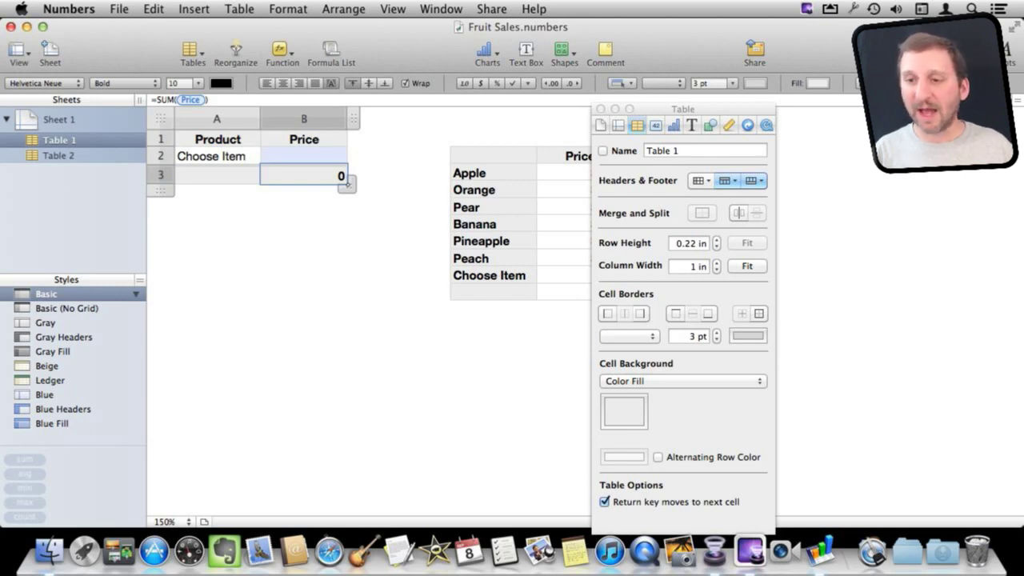
drag(347, 183, 347, 320)
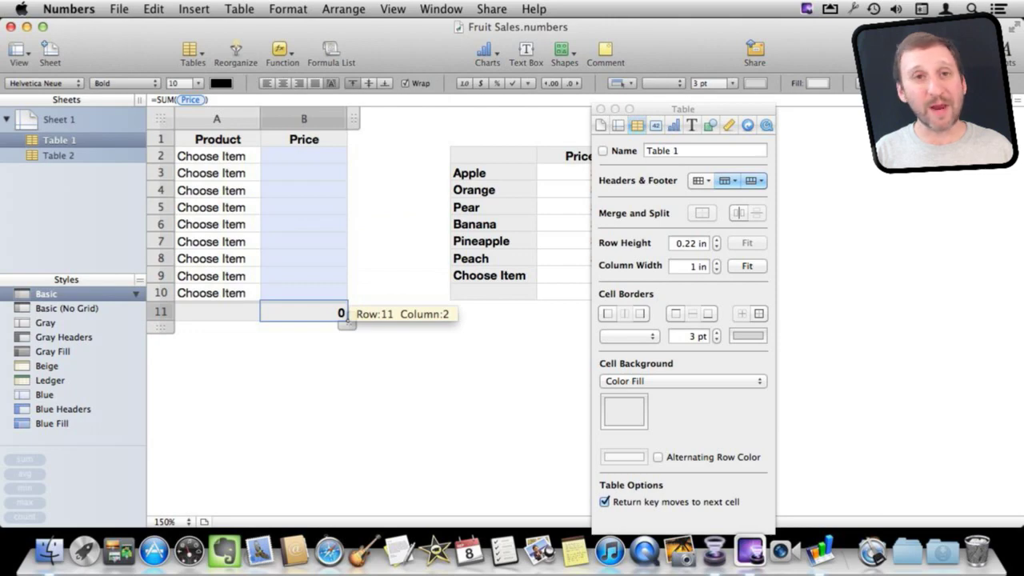
drag(347, 320, 347, 183)
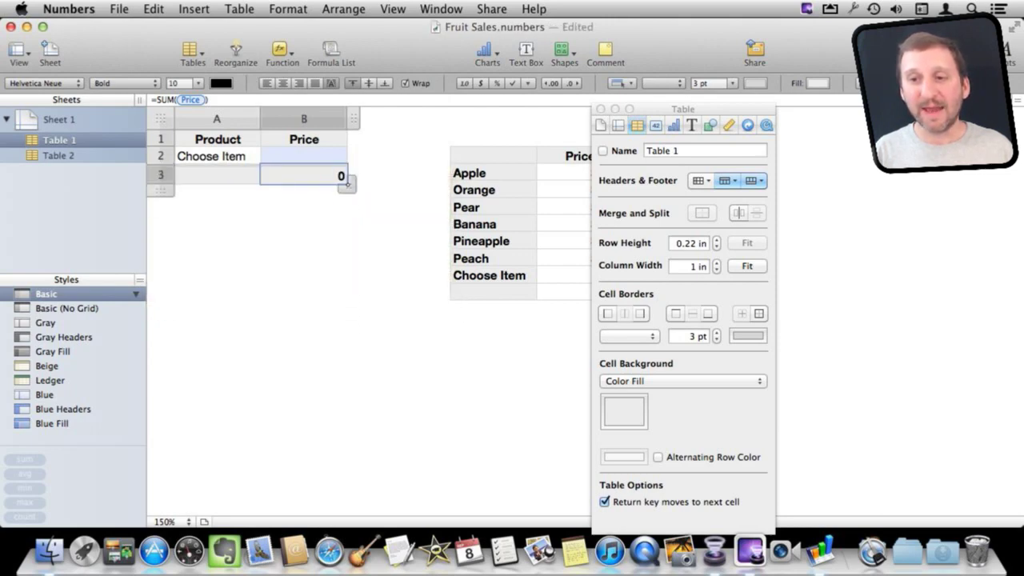
Step: Examine the list of pop-up menu choices in the cell format of Product cell A2
click(256, 160)
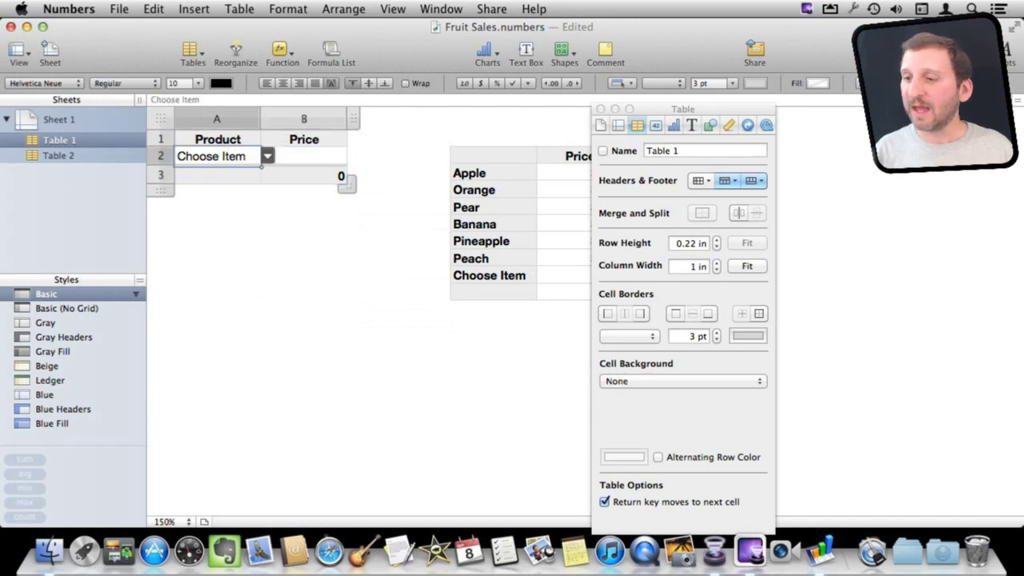
click(655, 125)
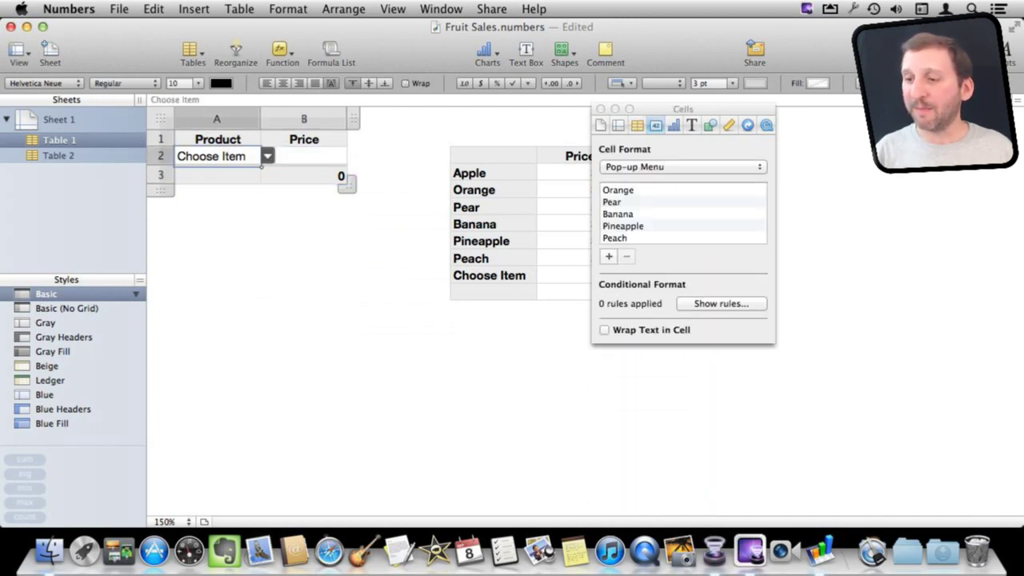
scroll(680, 212, up, 3)
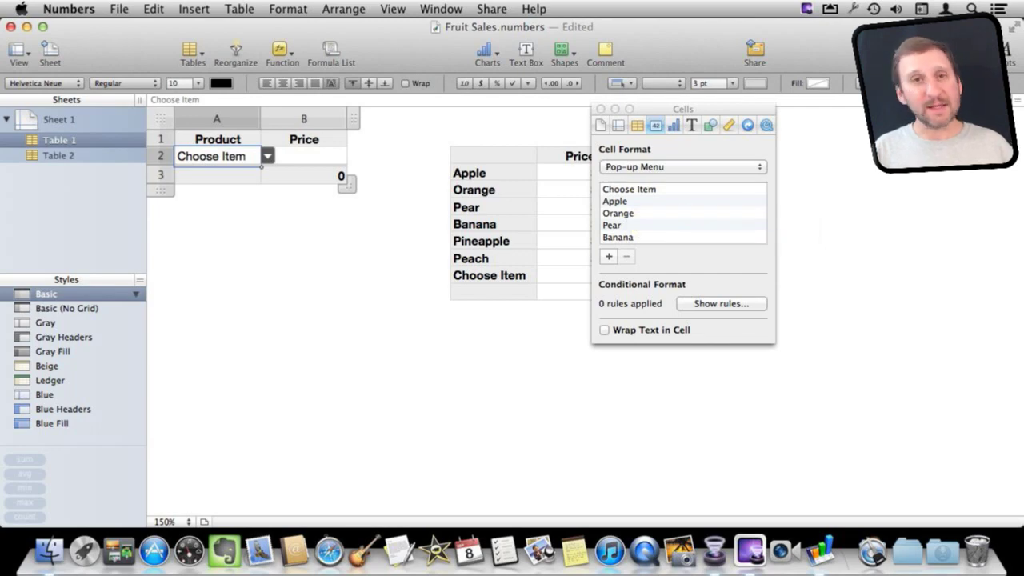
Step: Choose Apple from the pop-up list in Product cell A2
click(304, 156)
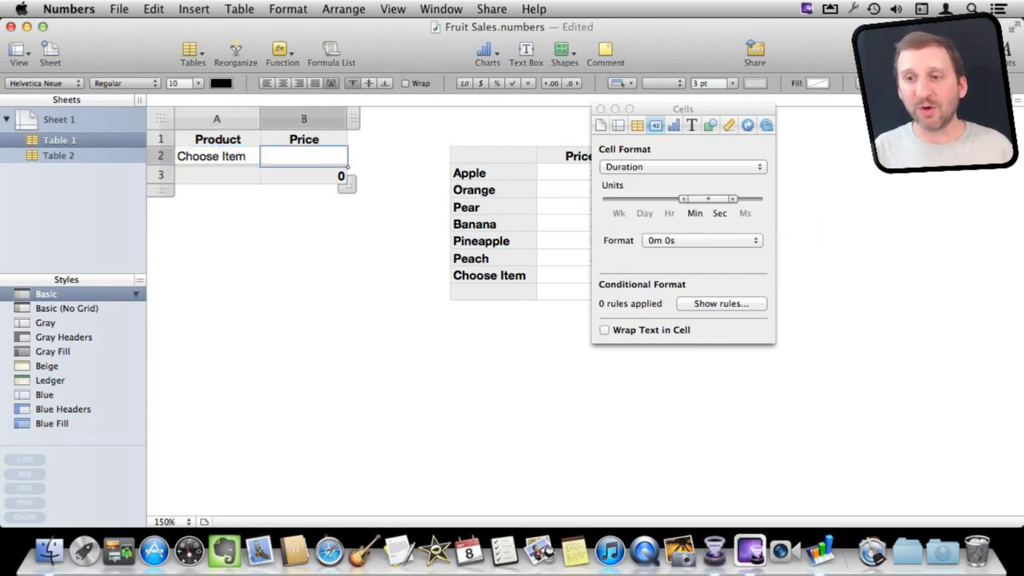
click(216, 156)
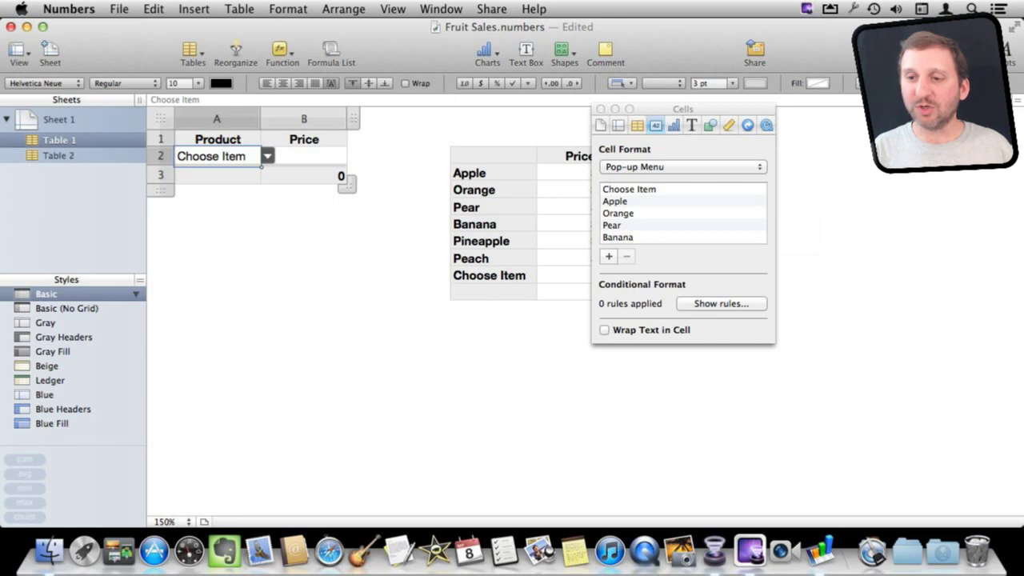
click(268, 156)
click(188, 172)
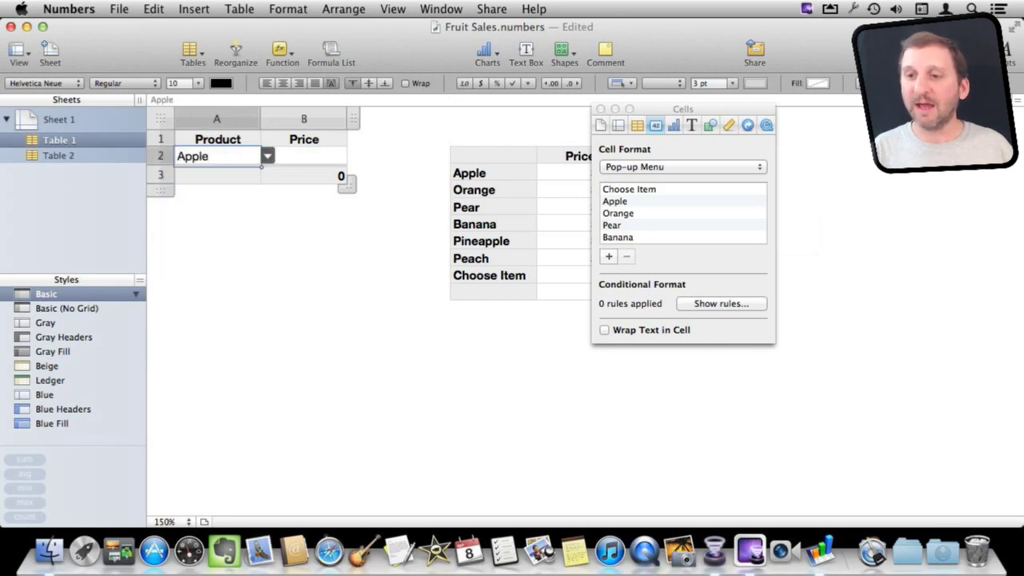
Step: Enter the formula =IF(A="apple",.4,0) in Price cell B2, with A referring to the Product column
click(303, 156)
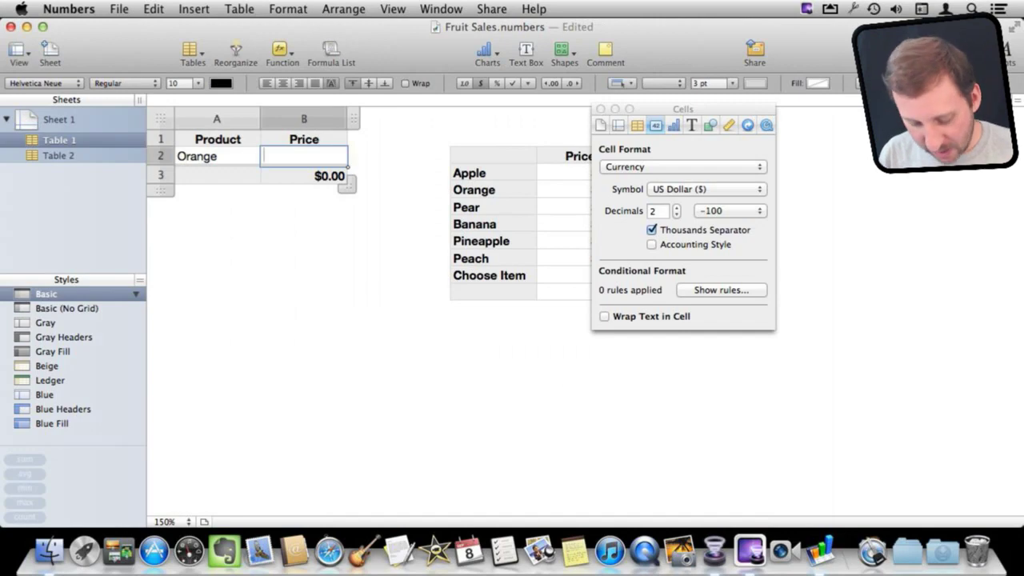
text(=IF()
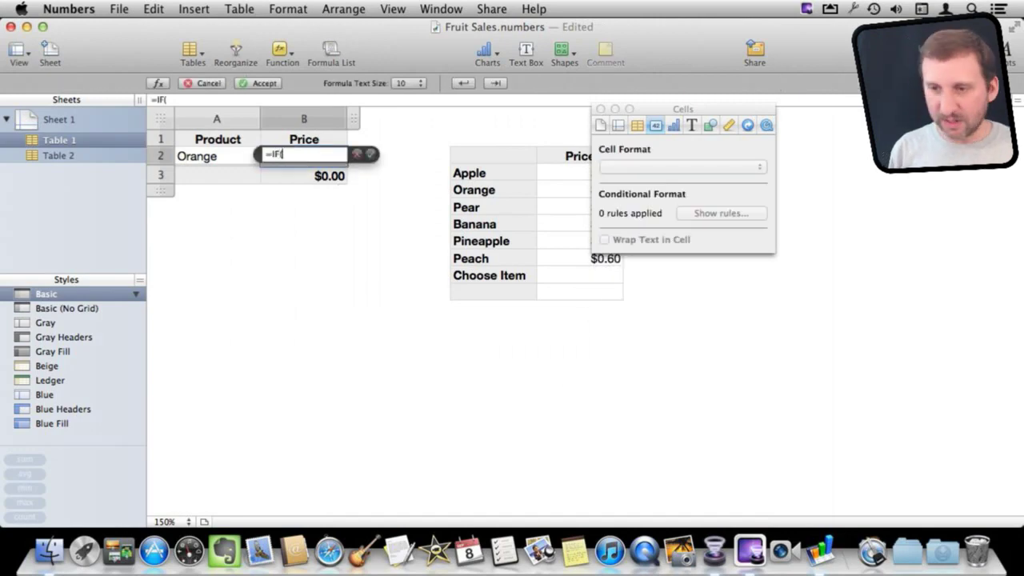
text(A)
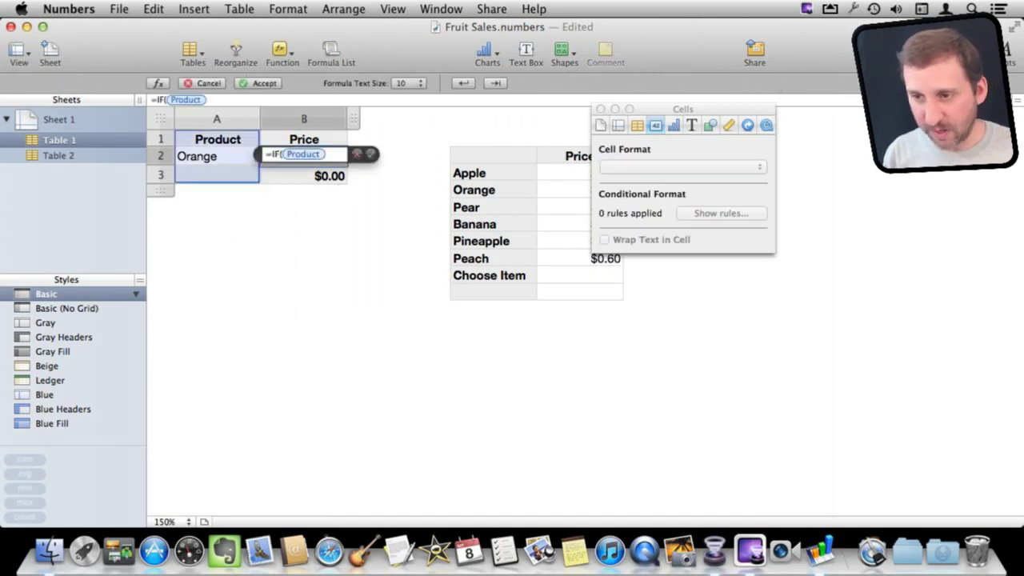
text(="ap)
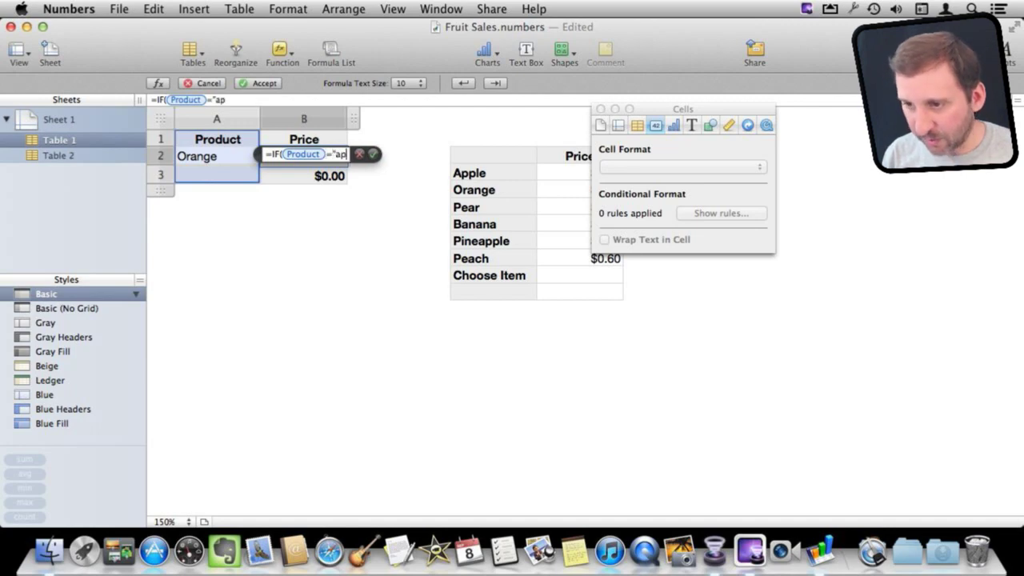
text(ple",.)
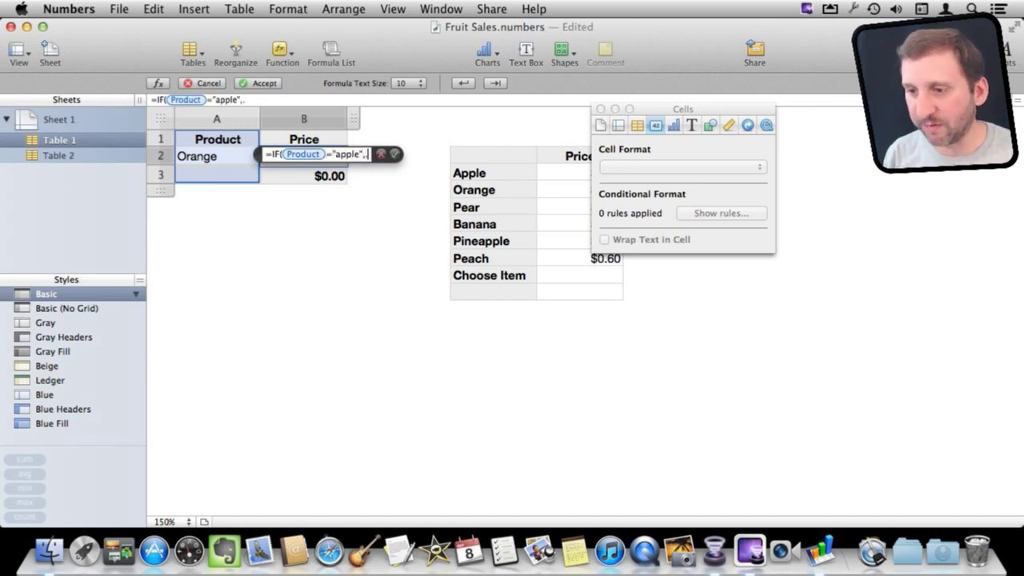
text(4,0))
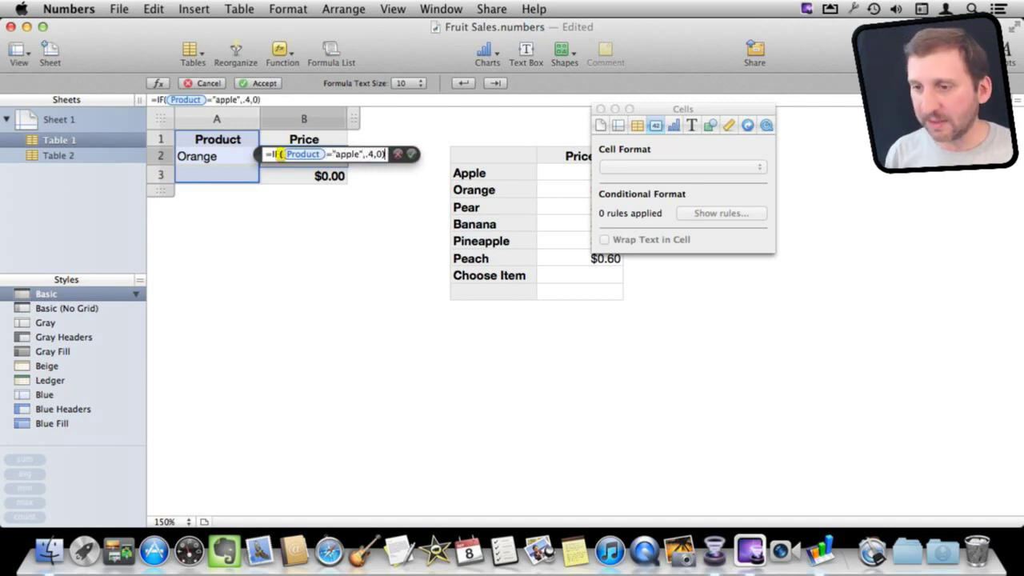
key(Return)
Step: Test the price formula by choosing Apple as the product in cell A2
click(216, 156)
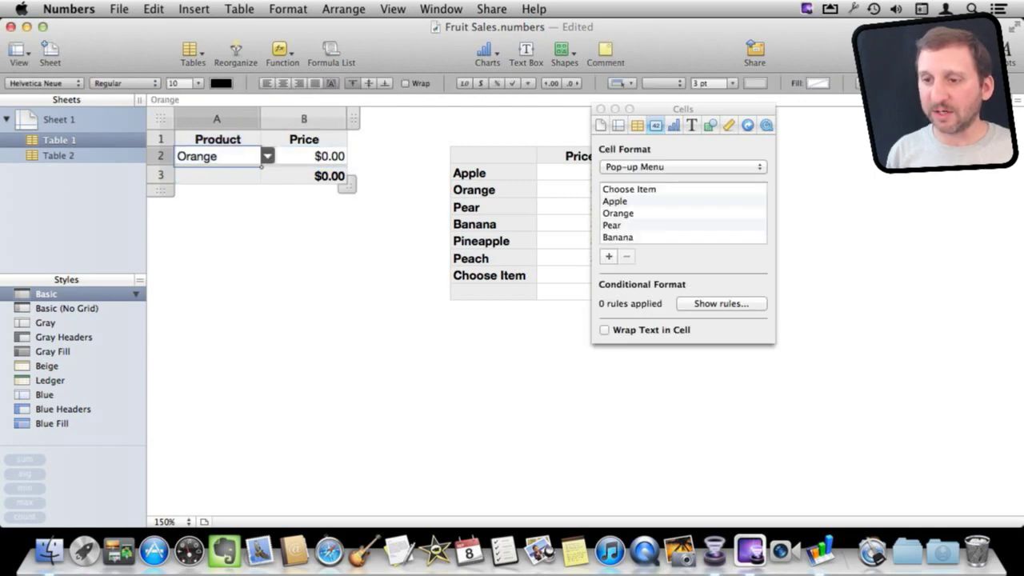
click(267, 156)
click(208, 175)
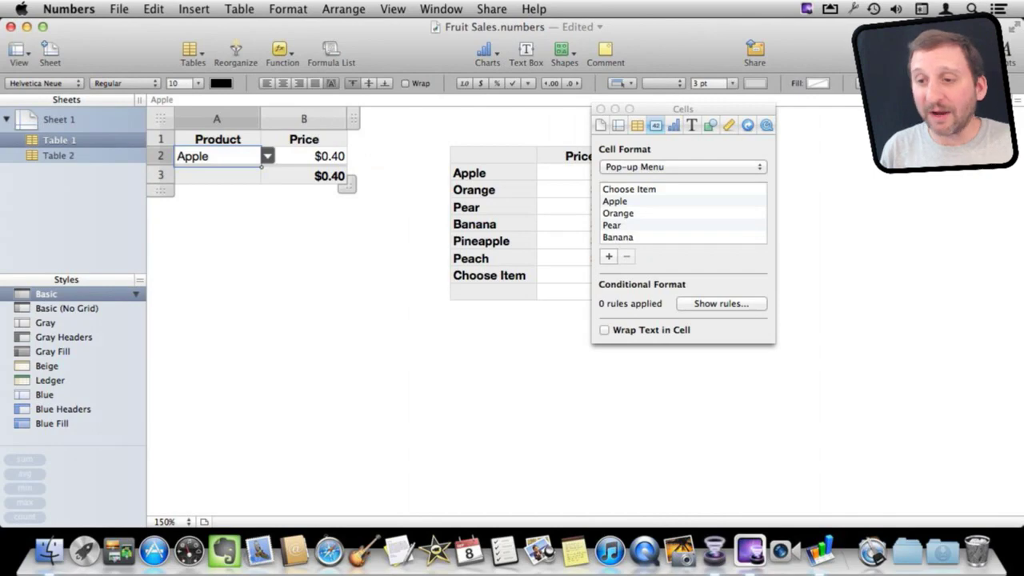
Step: Replace the final 0 in the B2 formula with a nested IF(A="Orange",.25,0) that refers to the Product column
click(304, 156)
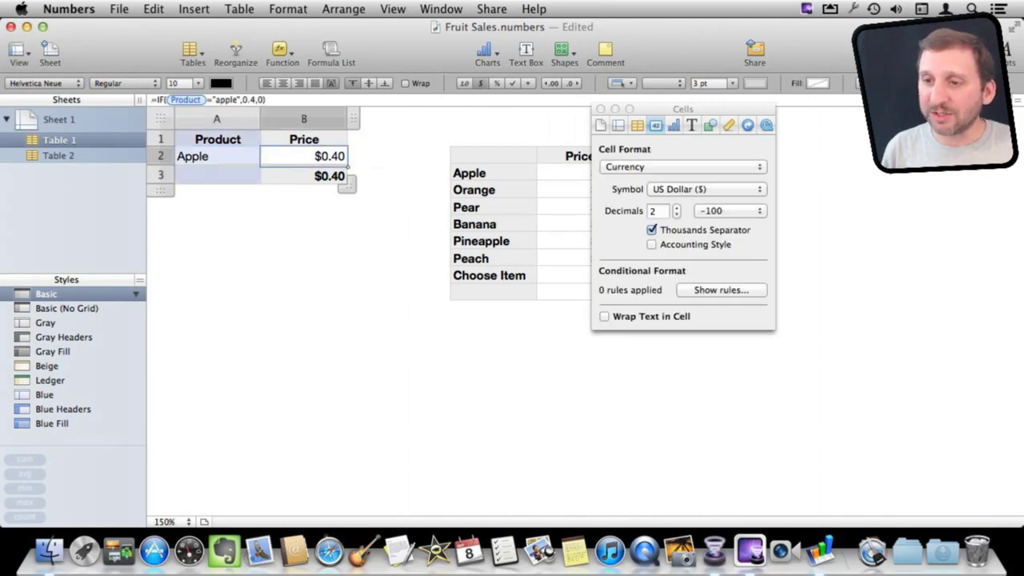
click(263, 99)
key(BackSpace)
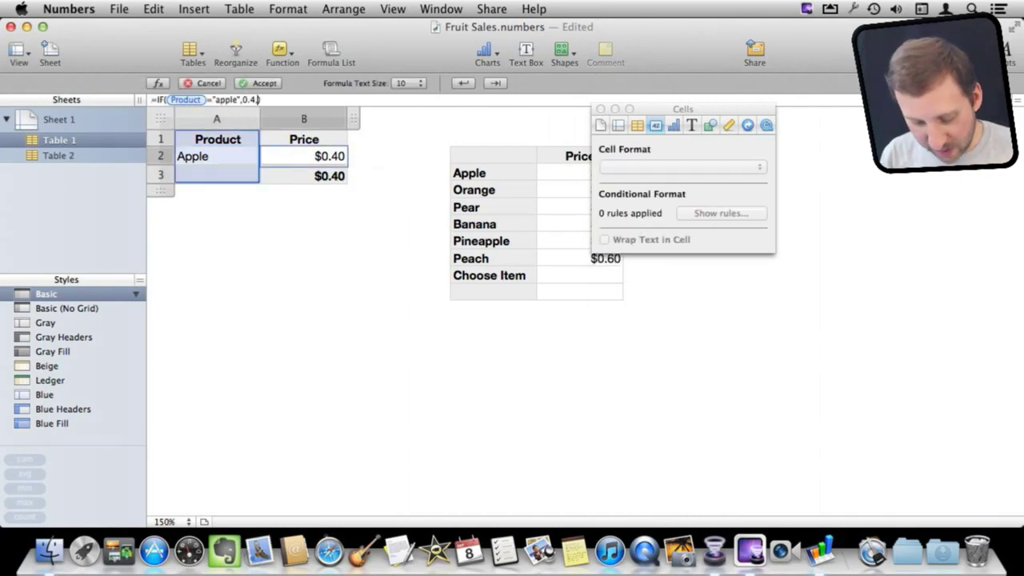
text(,IF()
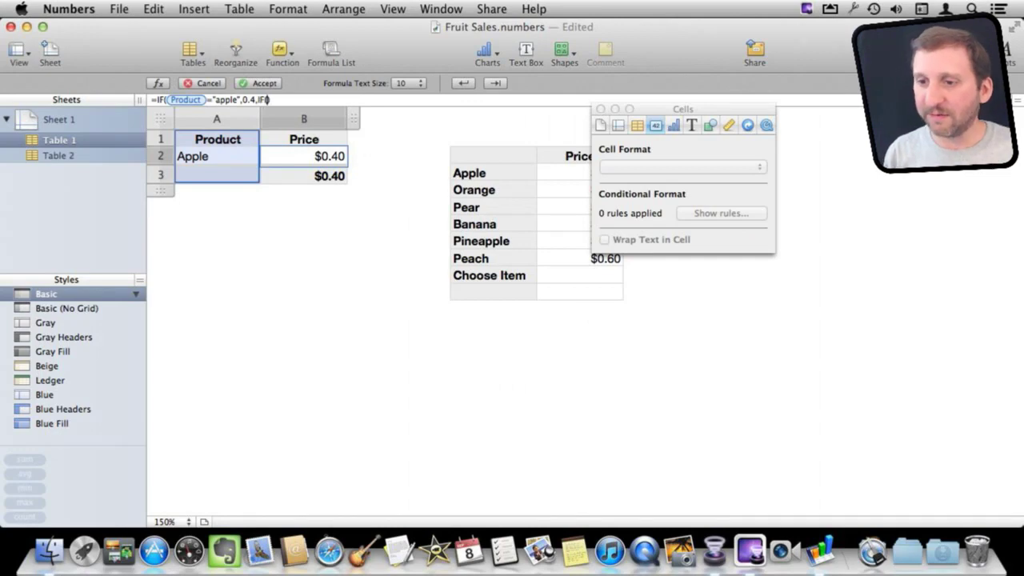
text(a)
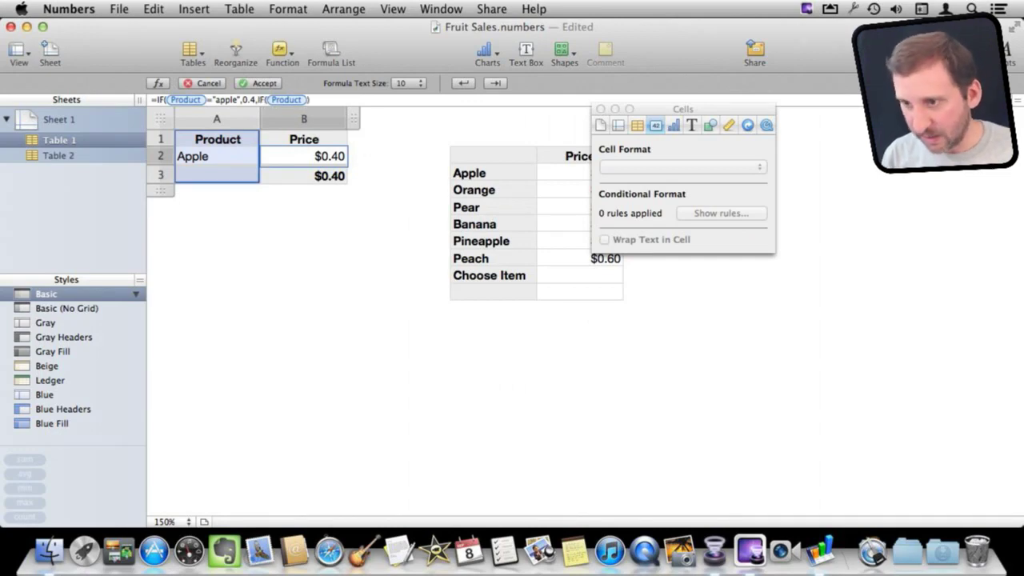
text(="Ora)
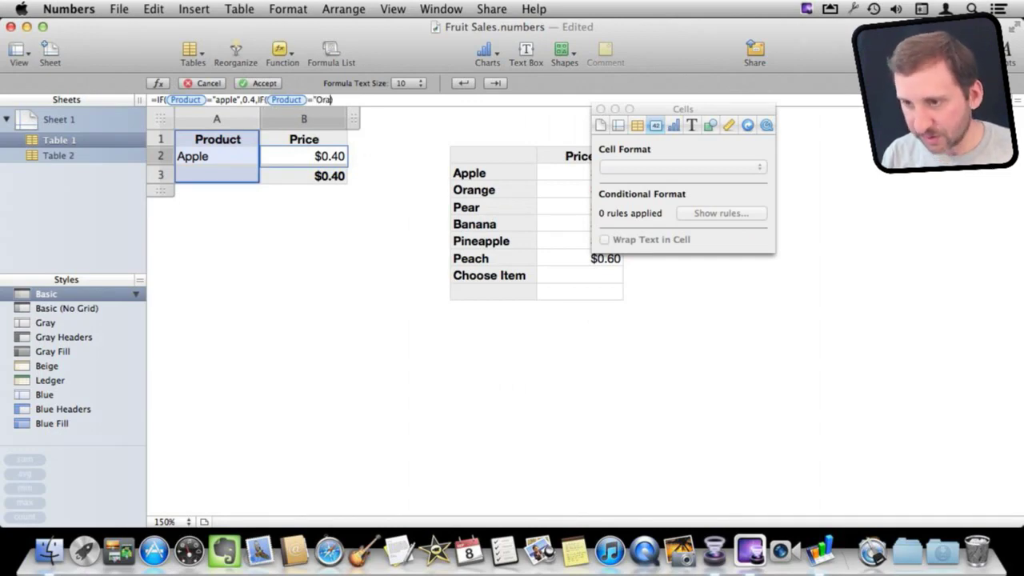
text(nge)
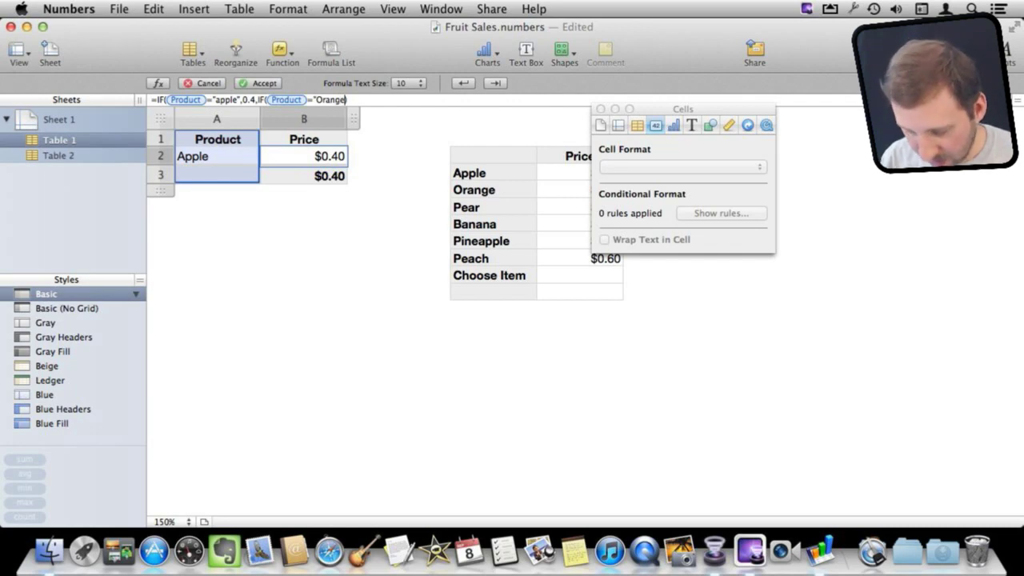
text(",)
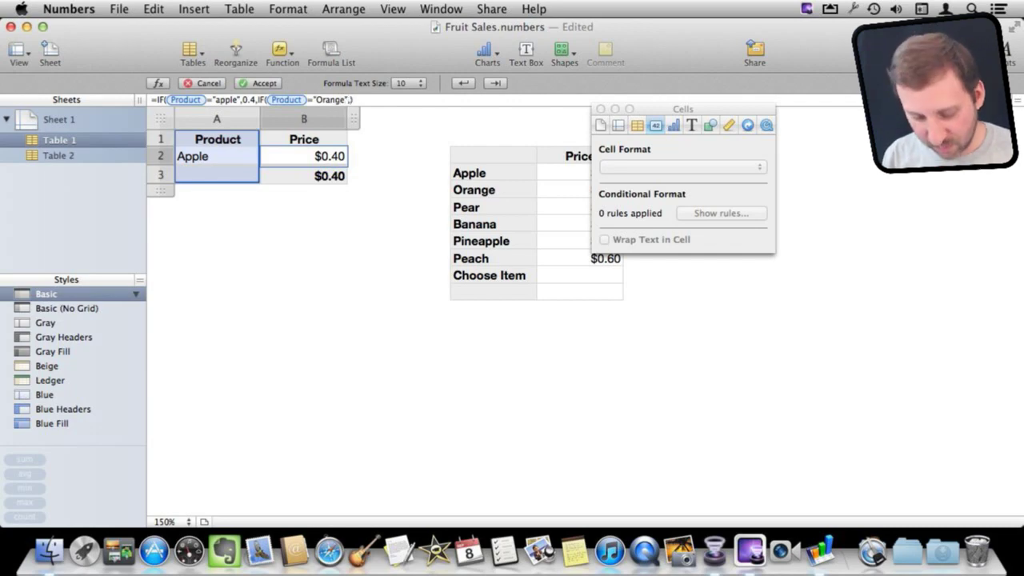
text(.25)
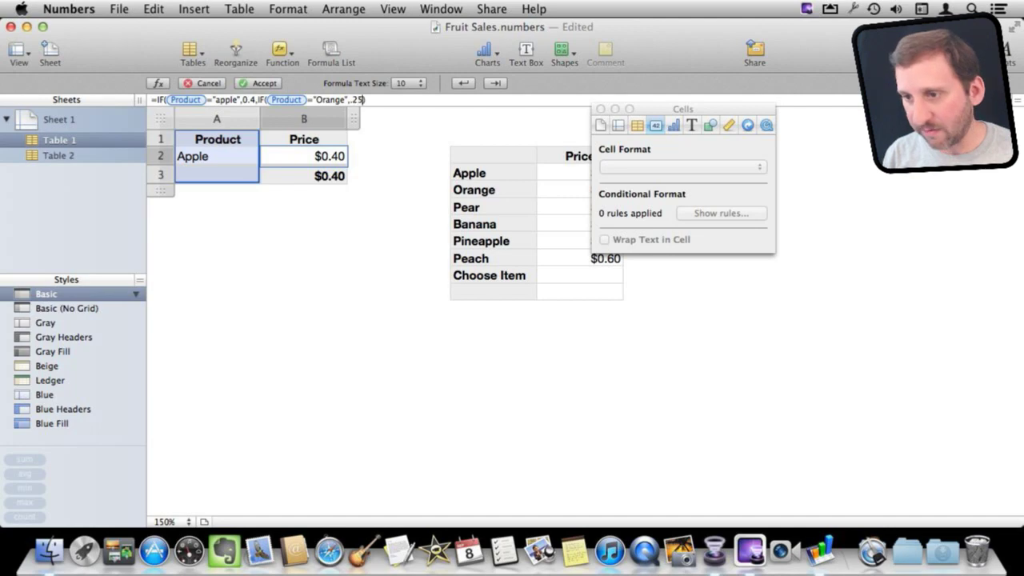
text(,0))
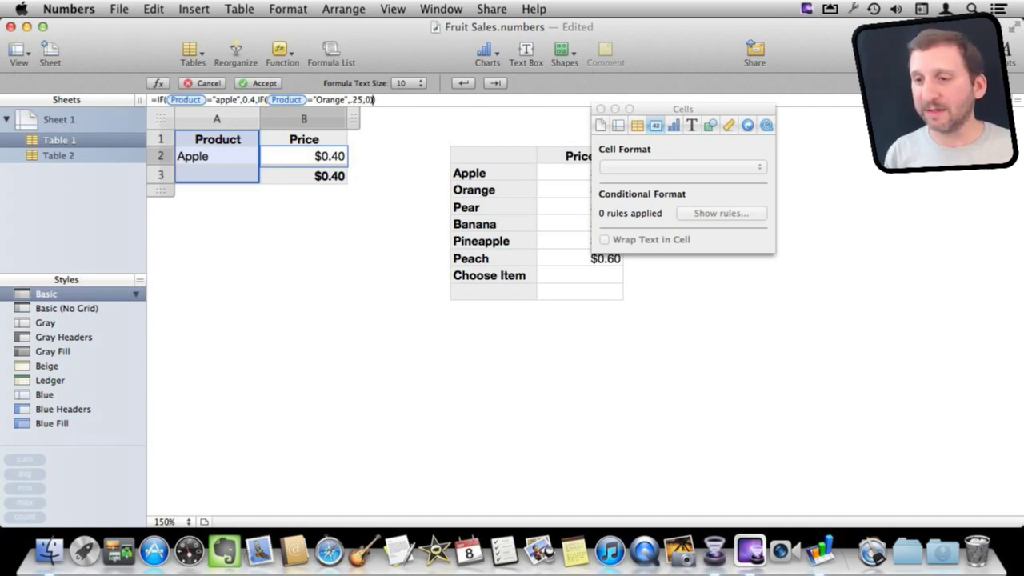
key(Return)
Step: Test the nested formula by choosing Orange and then Pear as the product in cell A2
click(216, 156)
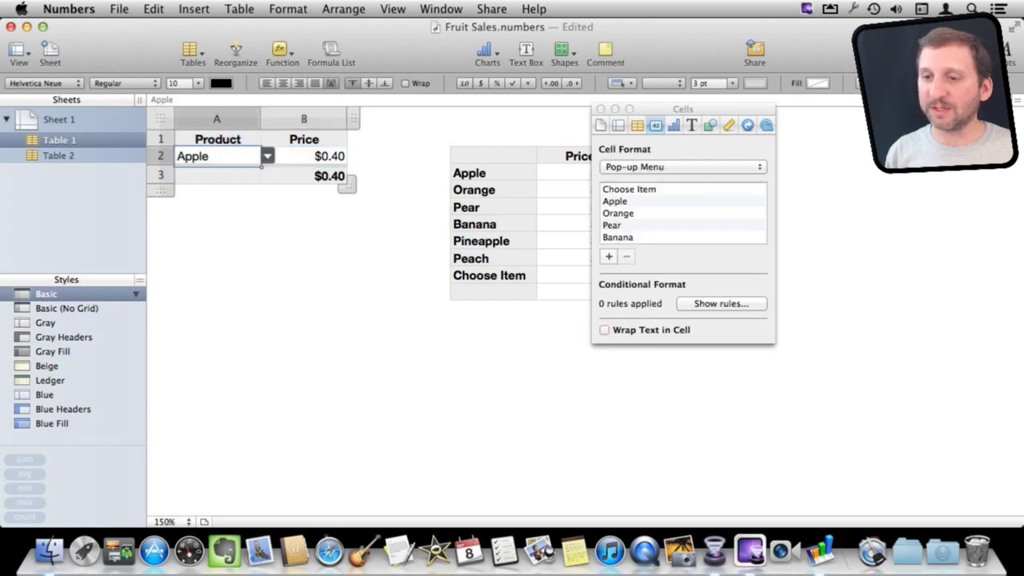
click(267, 156)
click(193, 190)
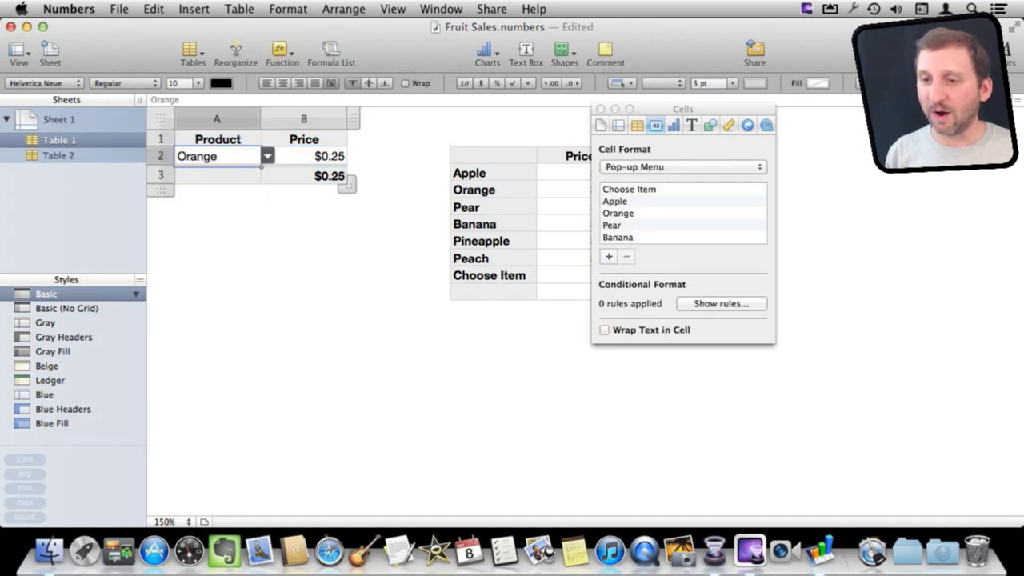
click(267, 156)
click(193, 205)
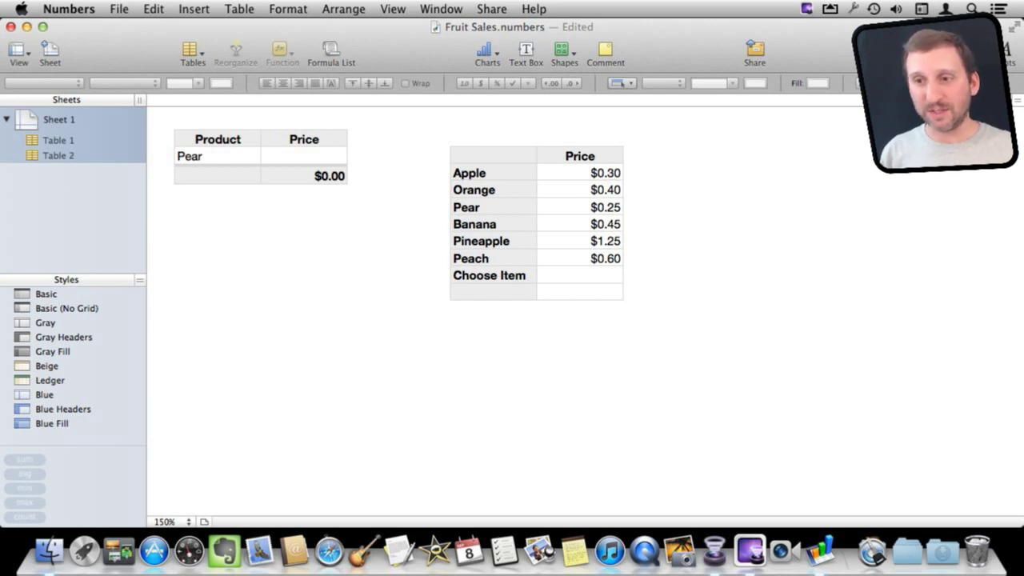
Step: Enter a LOOKUP formula in Price cell B2 that searches for the Product in Table 2 column A and returns the Table 2 Price column
click(303, 156)
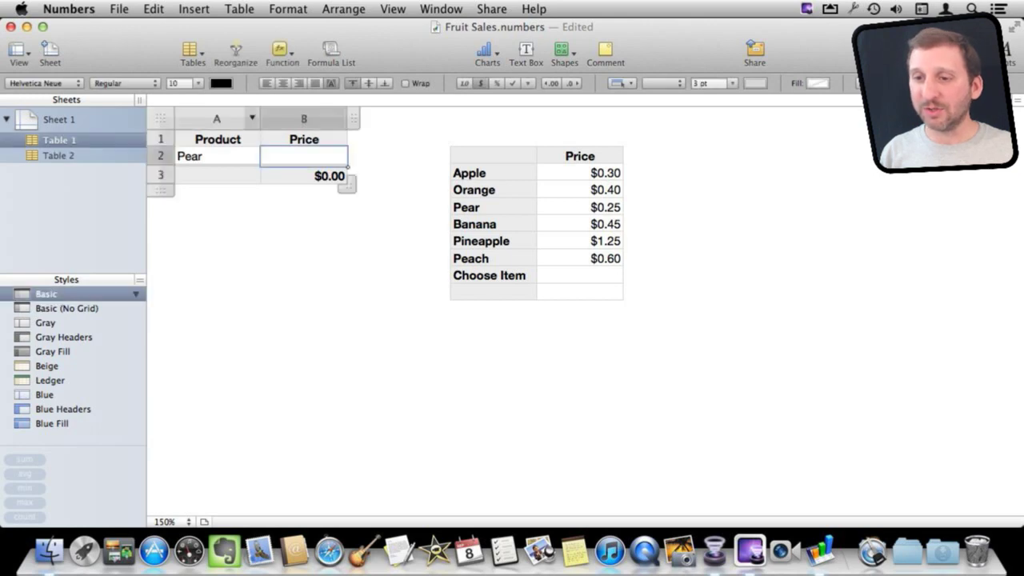
click(152, 99)
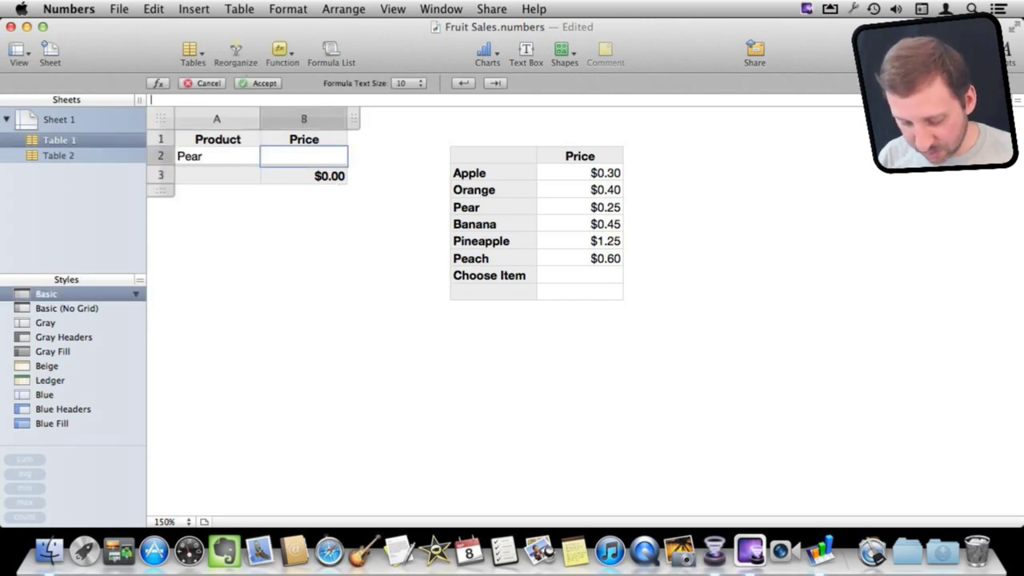
text(=LOOKU)
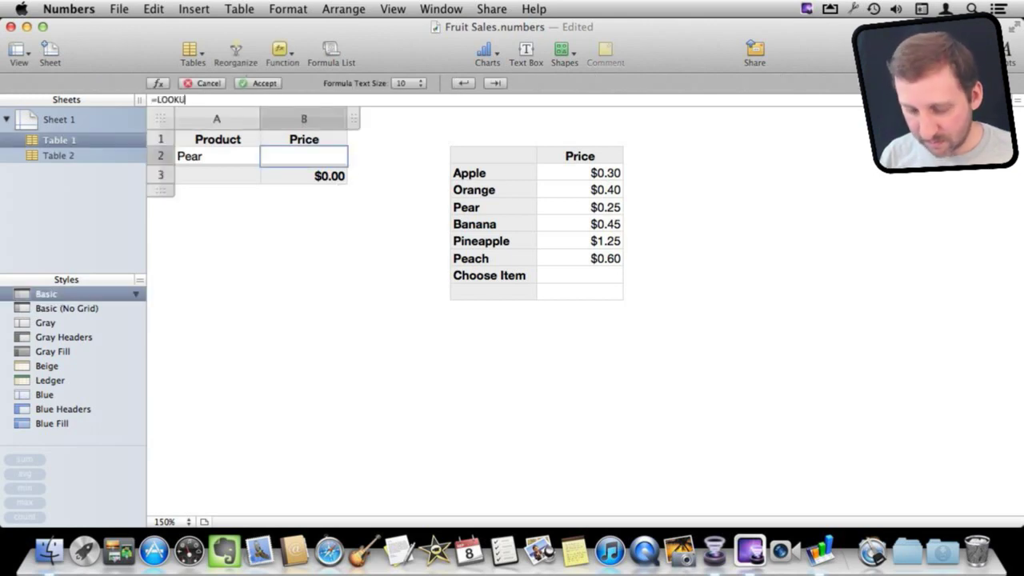
text(P)
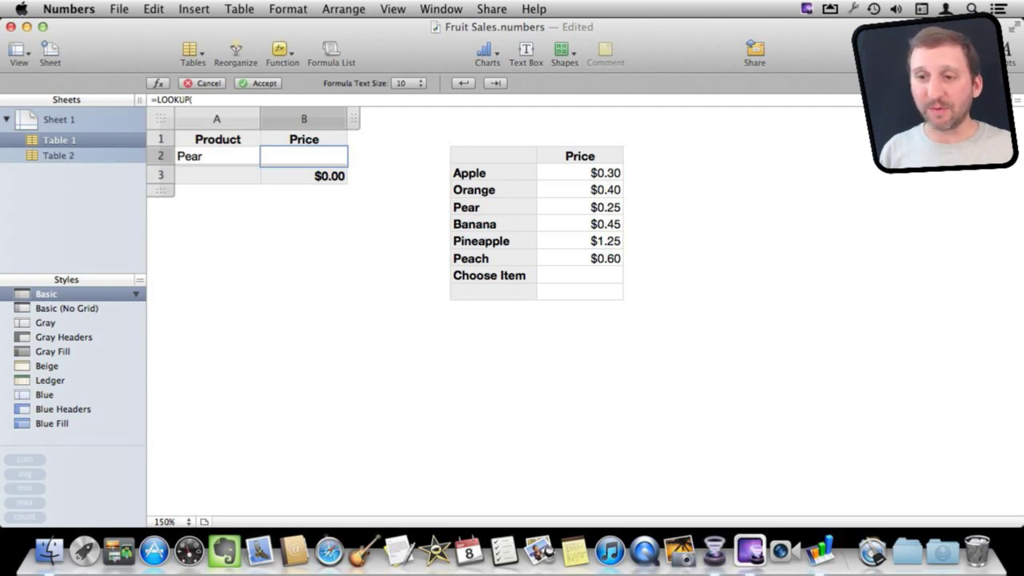
text(()
click(216, 119)
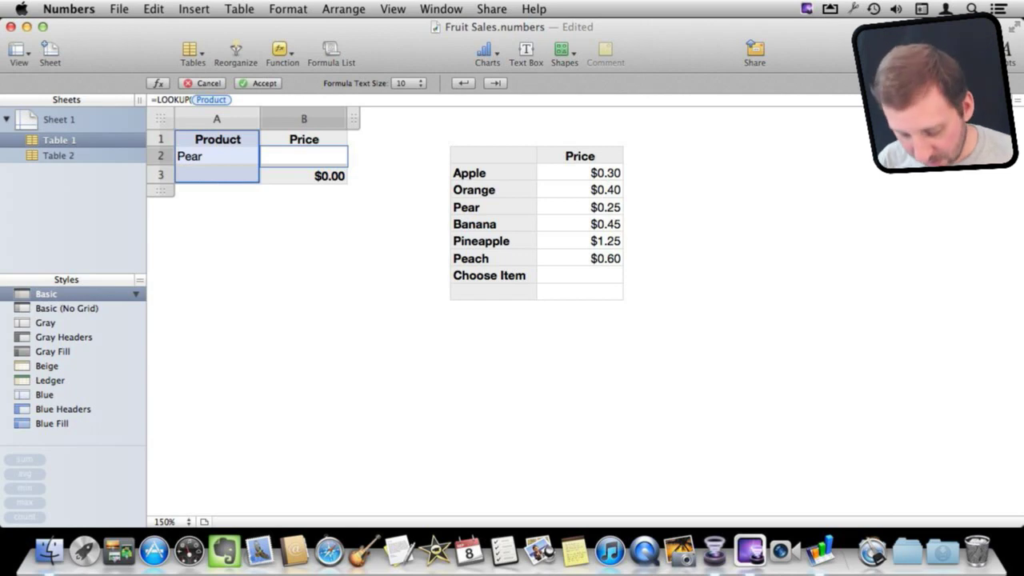
text(,)
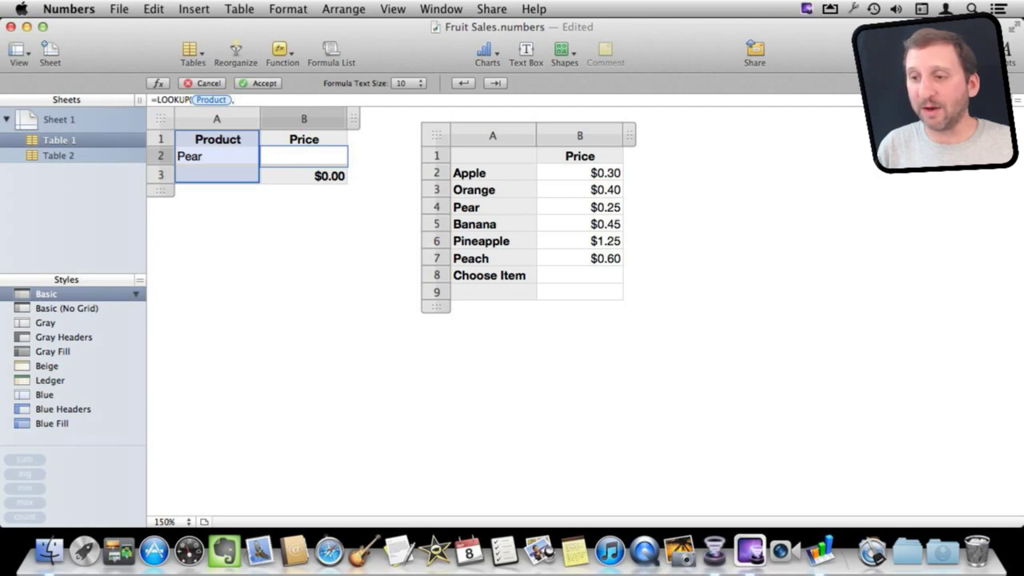
click(492, 136)
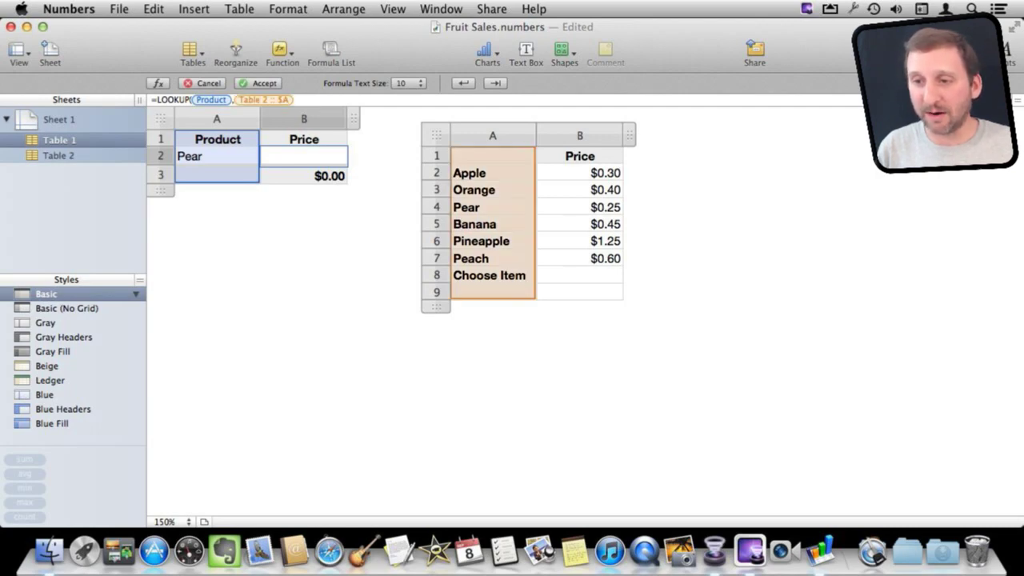
text(,)
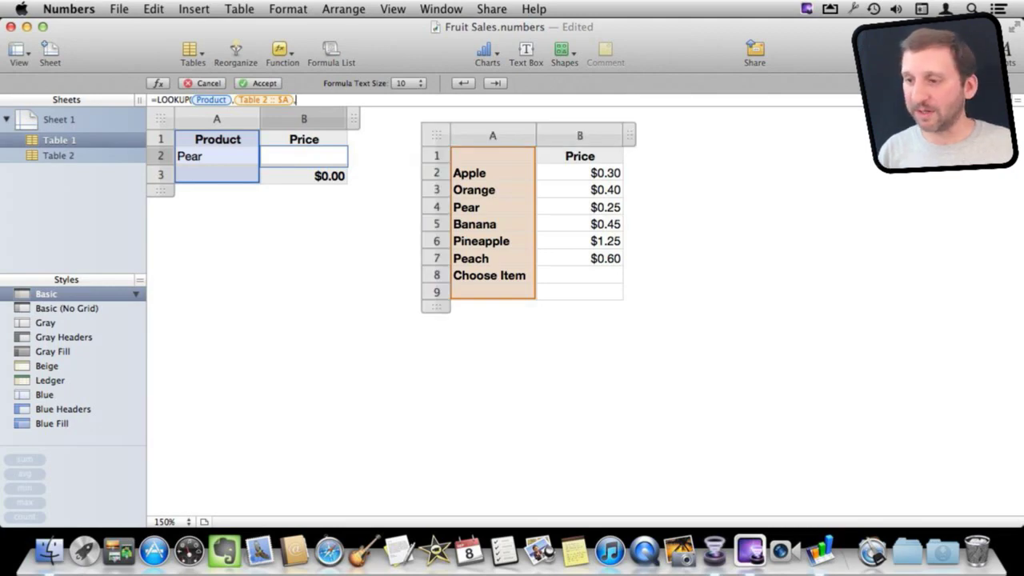
click(580, 136)
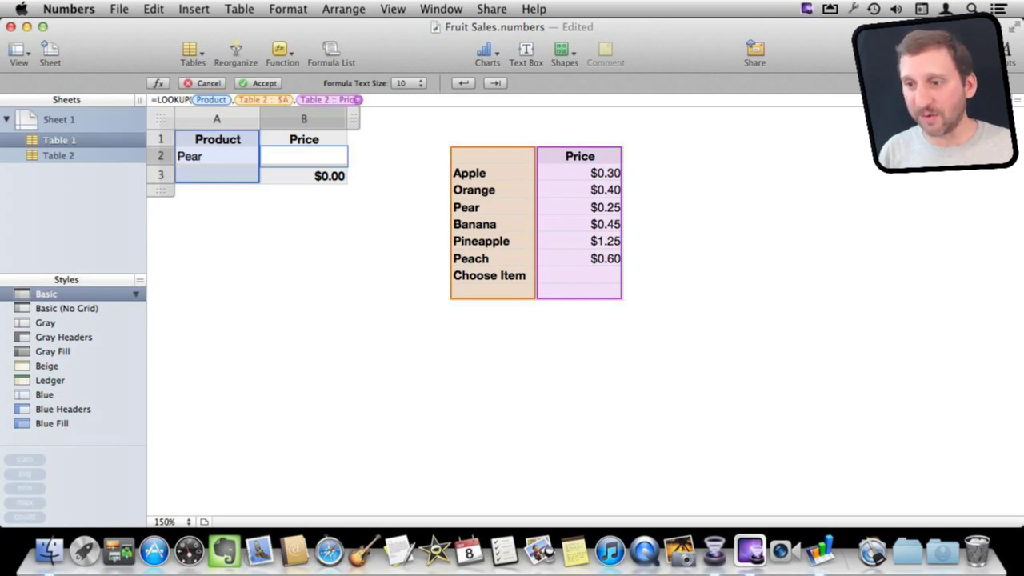
text())
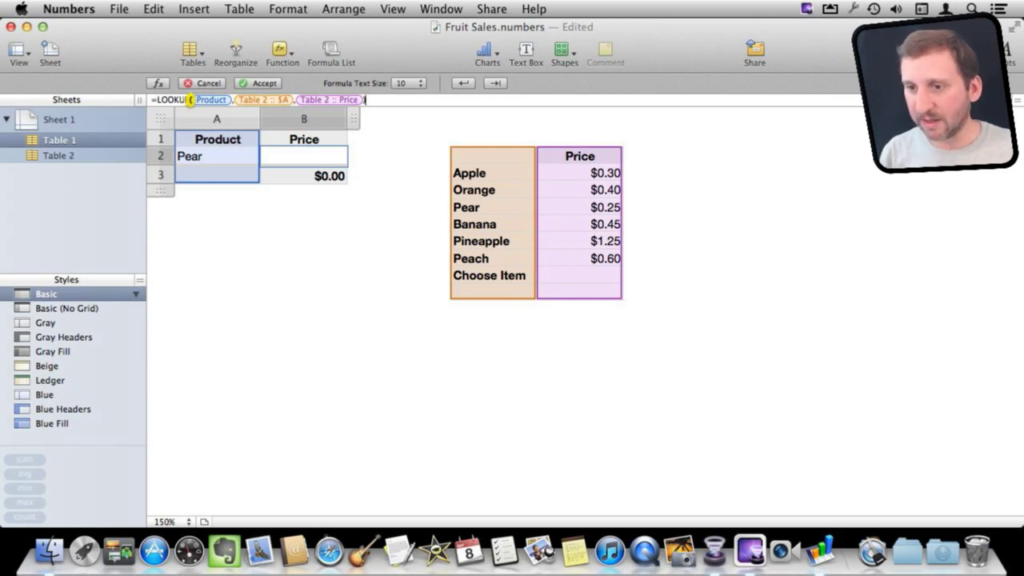
key(Return)
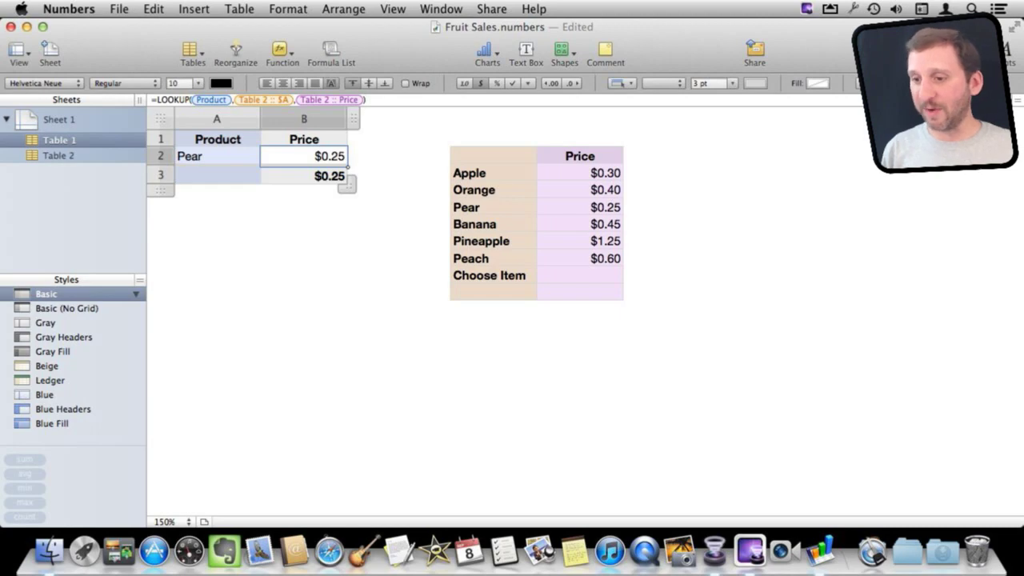
Step: Test the lookup formula by choosing Banana and then Choose Item as the product in cell A2
click(217, 156)
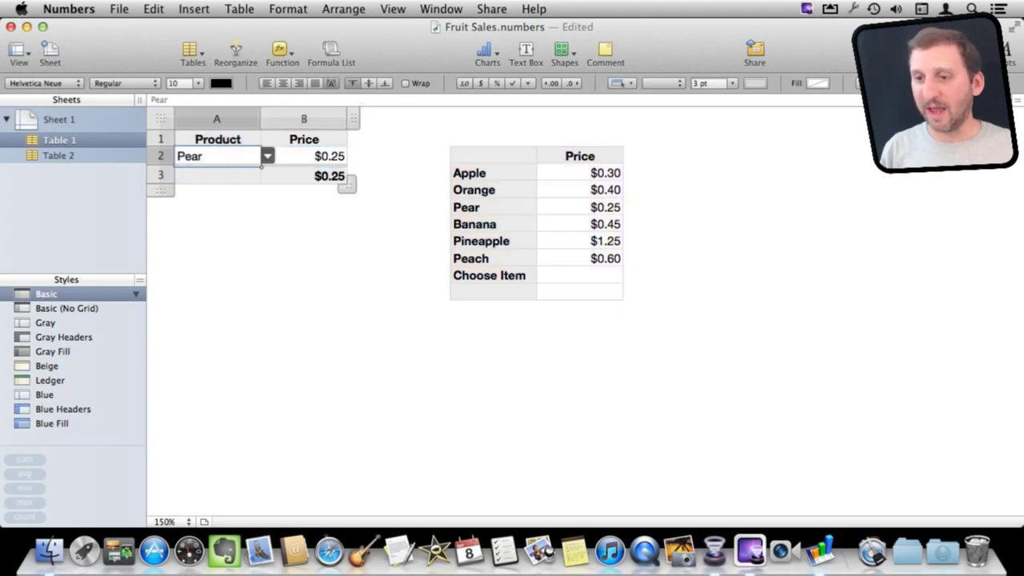
click(267, 156)
key(Return)
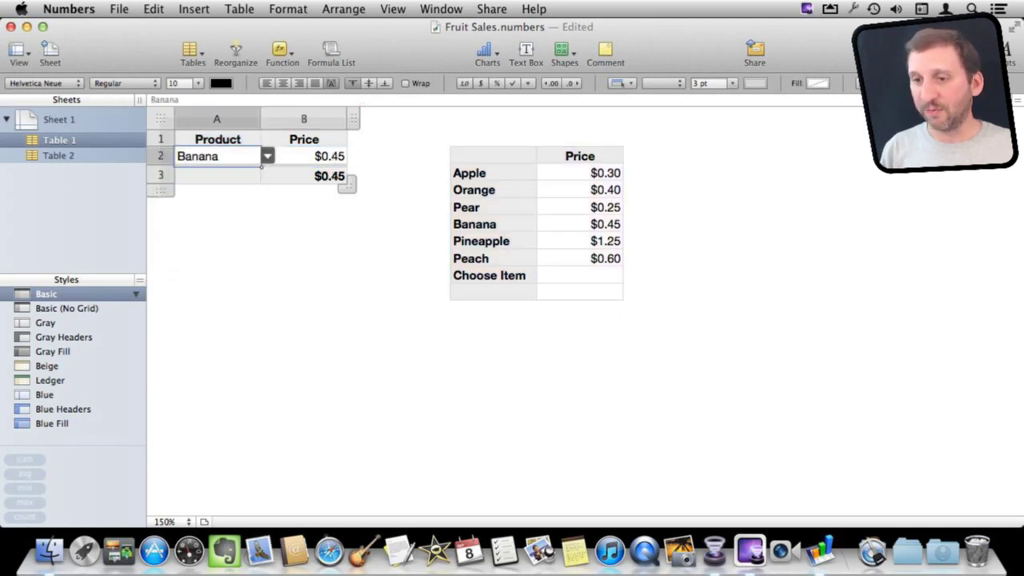
click(267, 156)
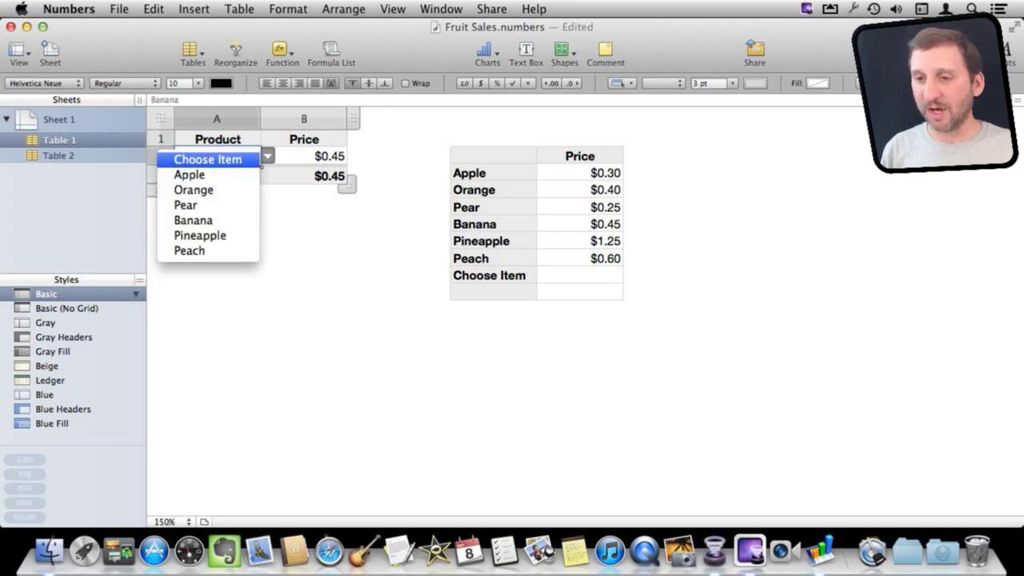
key(Return)
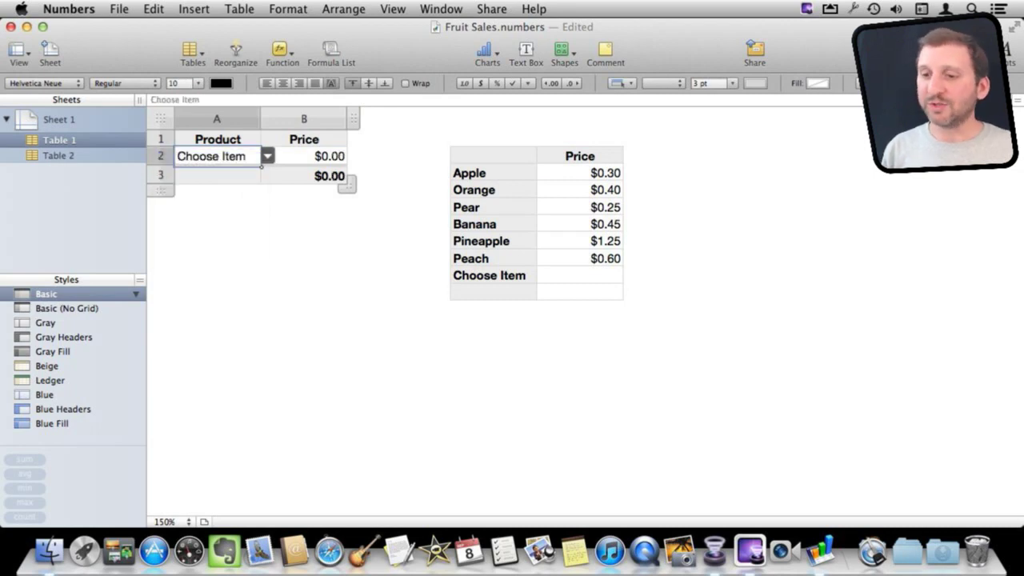
Step: Extend the product table to 13 rows and choose Apple, Pear and Pineapple as the products in cells A2, A3 and A4
drag(346, 184, 347, 356)
click(267, 156)
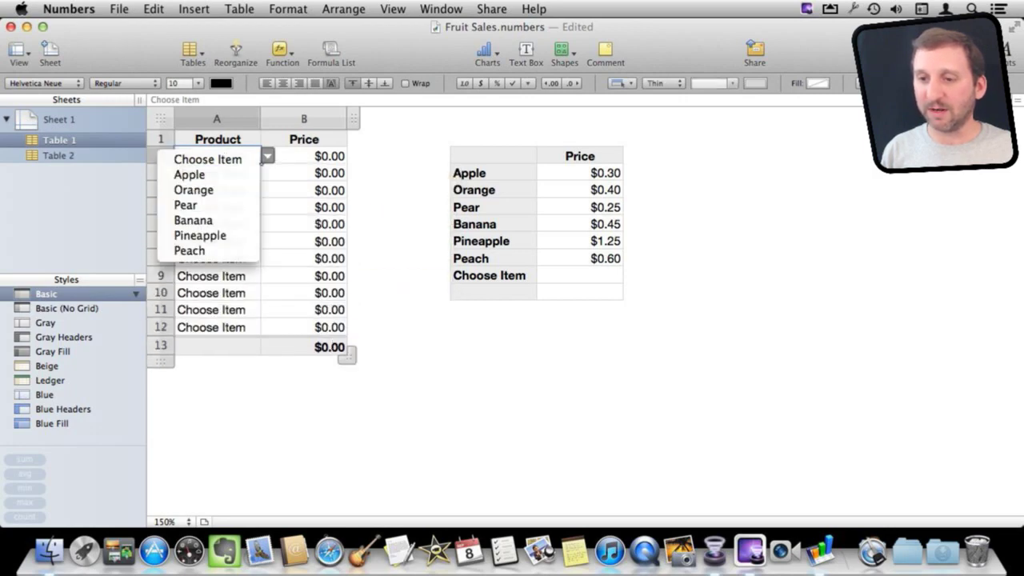
click(263, 172)
click(262, 176)
click(267, 173)
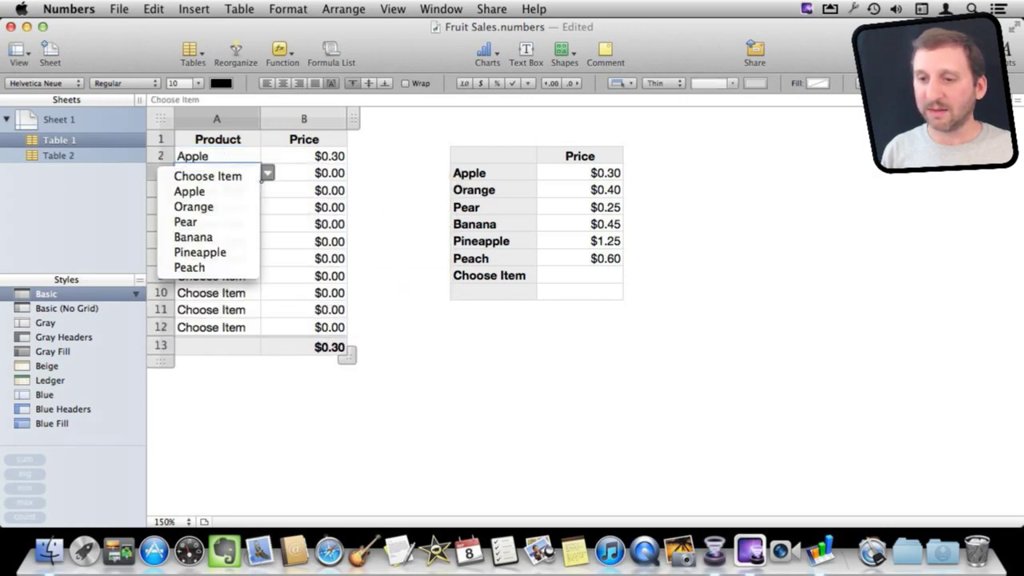
click(212, 223)
click(262, 193)
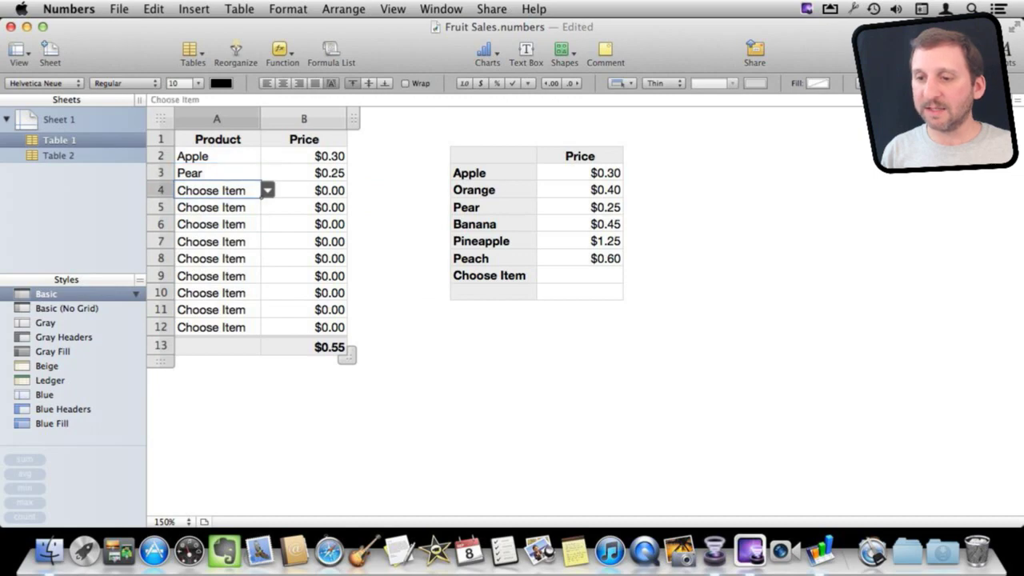
click(266, 191)
click(262, 194)
click(267, 190)
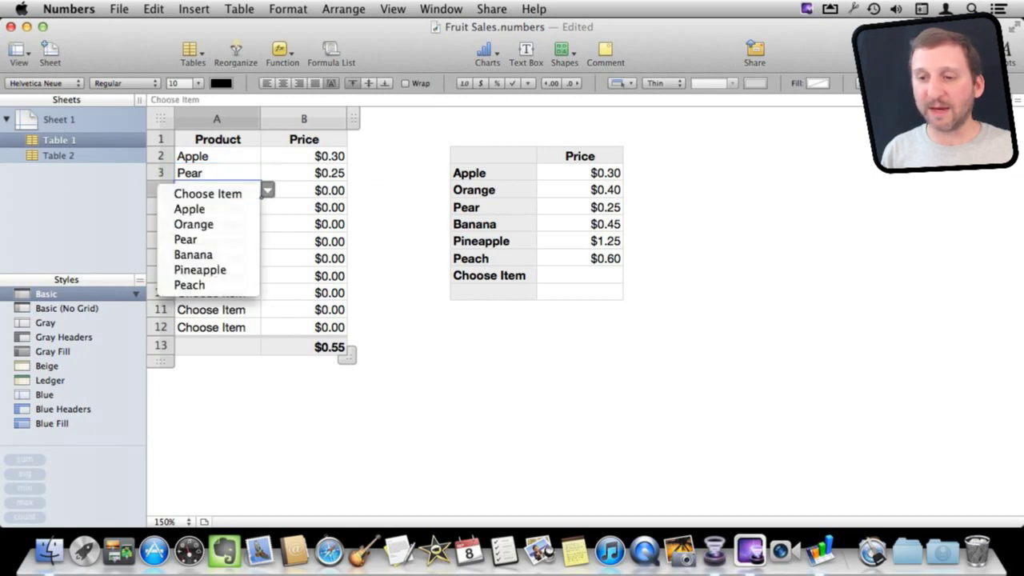
click(210, 269)
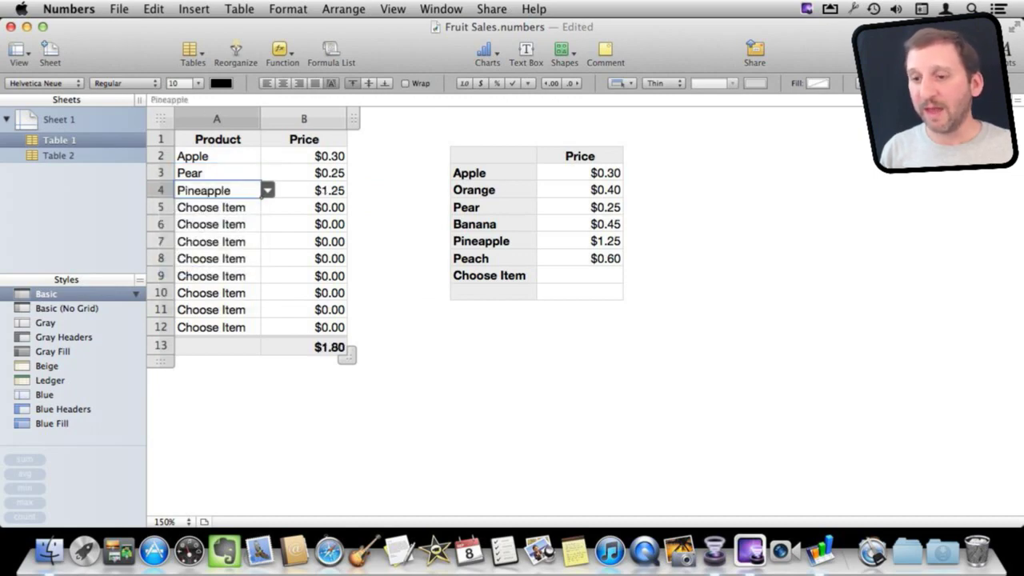
Step: Set the Pineapple price in cell B6 of the price lookup table to 1.1
click(606, 241)
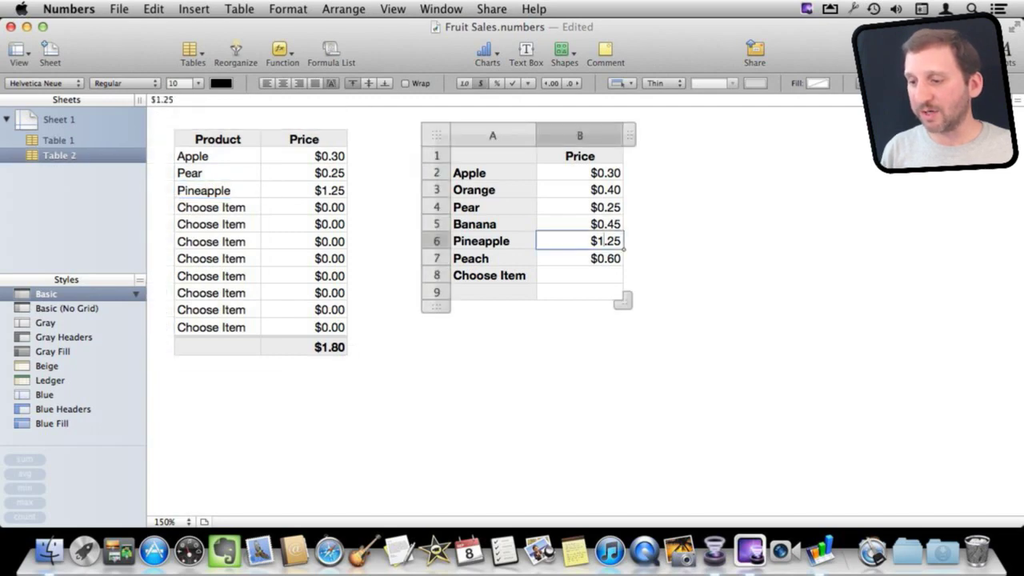
drag(621, 241, 589, 241)
text(1.1)
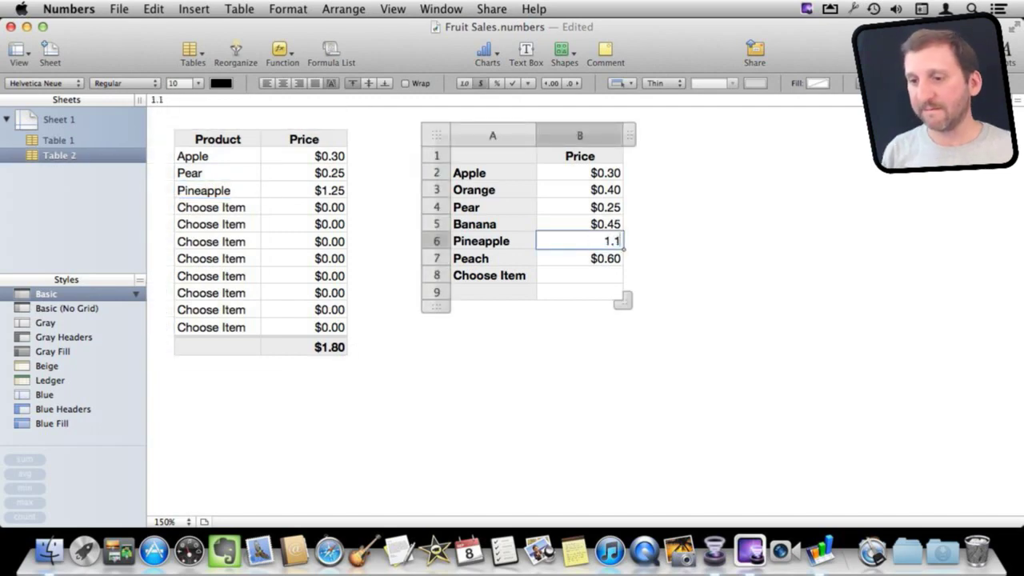
key(Return)
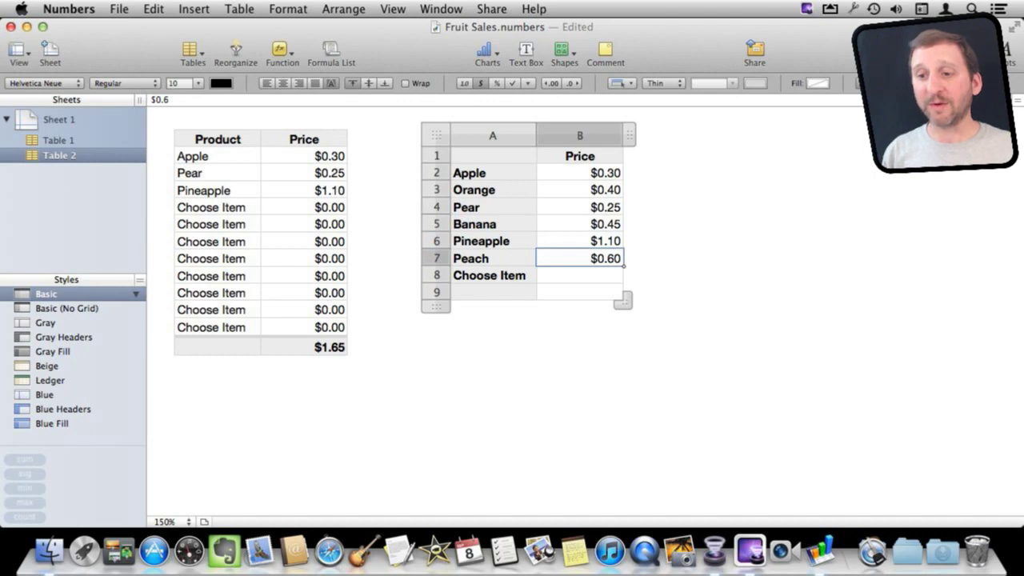